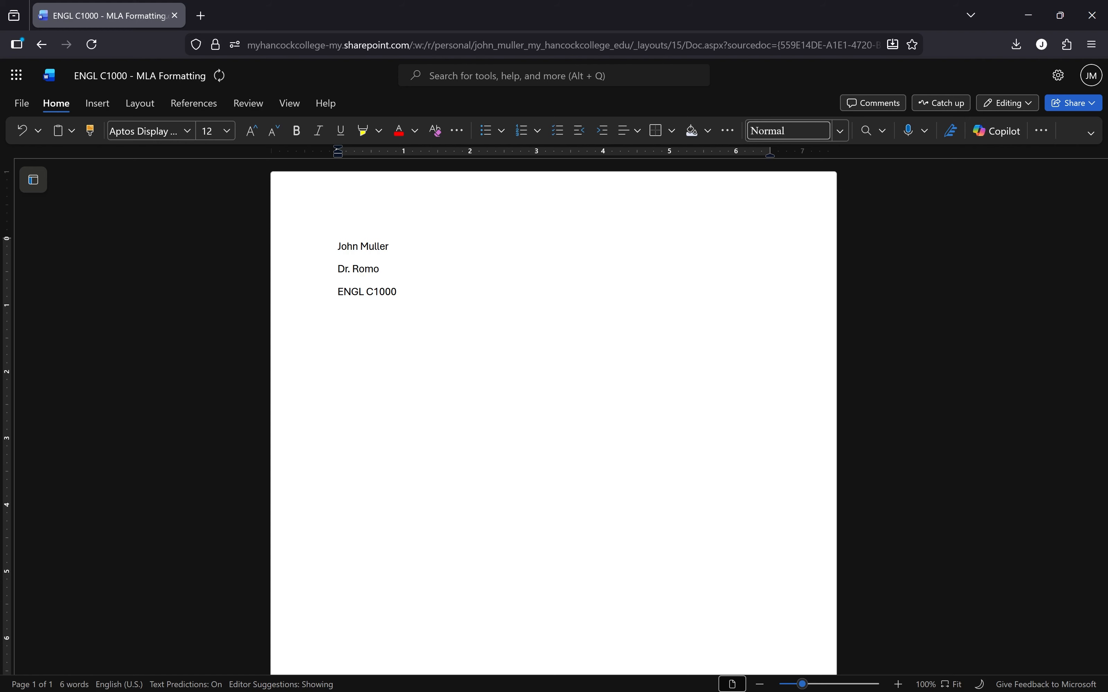
Step: Complete the fourth heading line as '8 February 2026' and start a new line below it
{"action": "type", "text": "February 2026"}
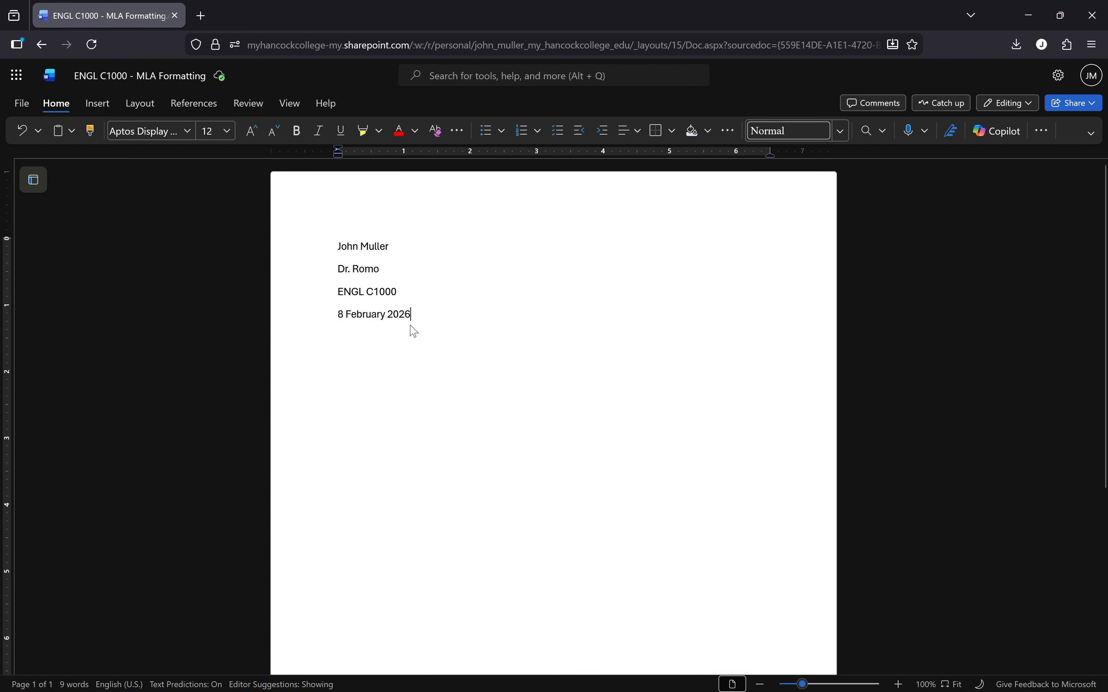
{"action": "key", "text": "Return"}
Step: Add a centred 'Title' line under the date, with the following line left-aligned
{"action": "left_click", "coordinate": [636, 131]}
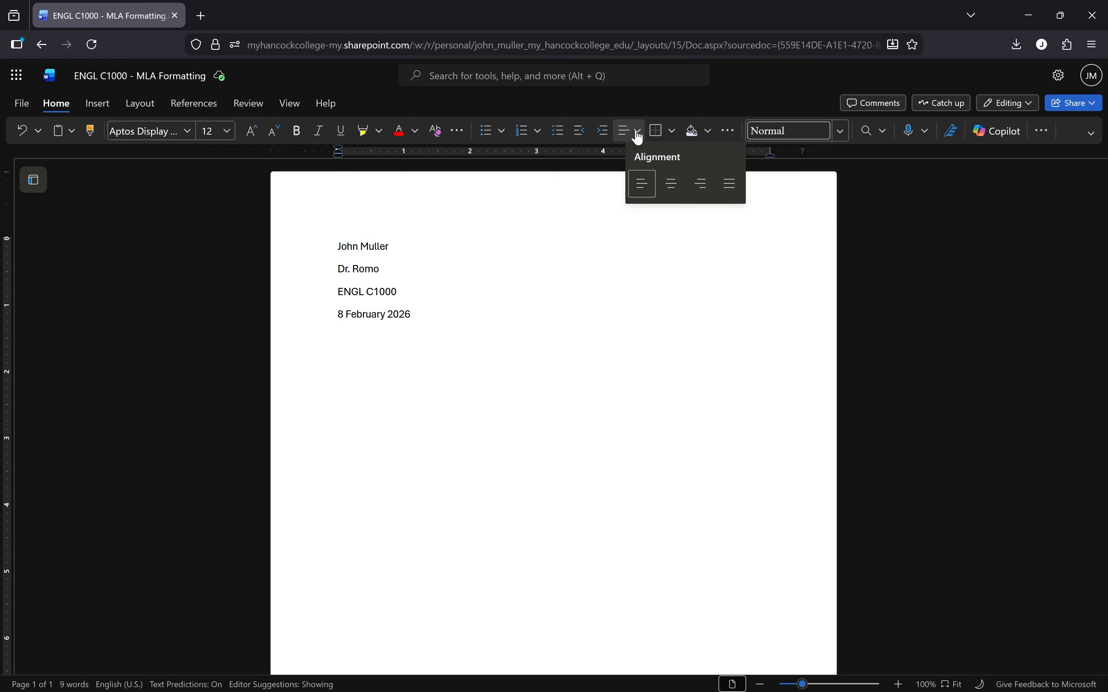
{"action": "left_click", "coordinate": [675, 188]}
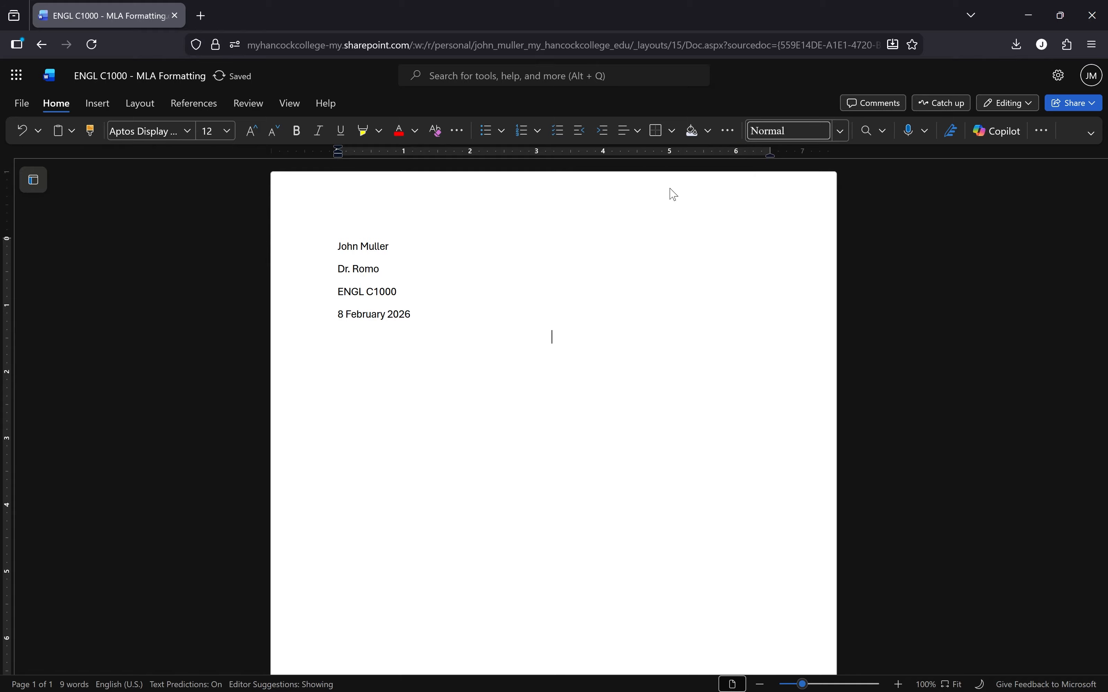
{"action": "type", "text": "Title"}
{"action": "key", "text": "Return"}
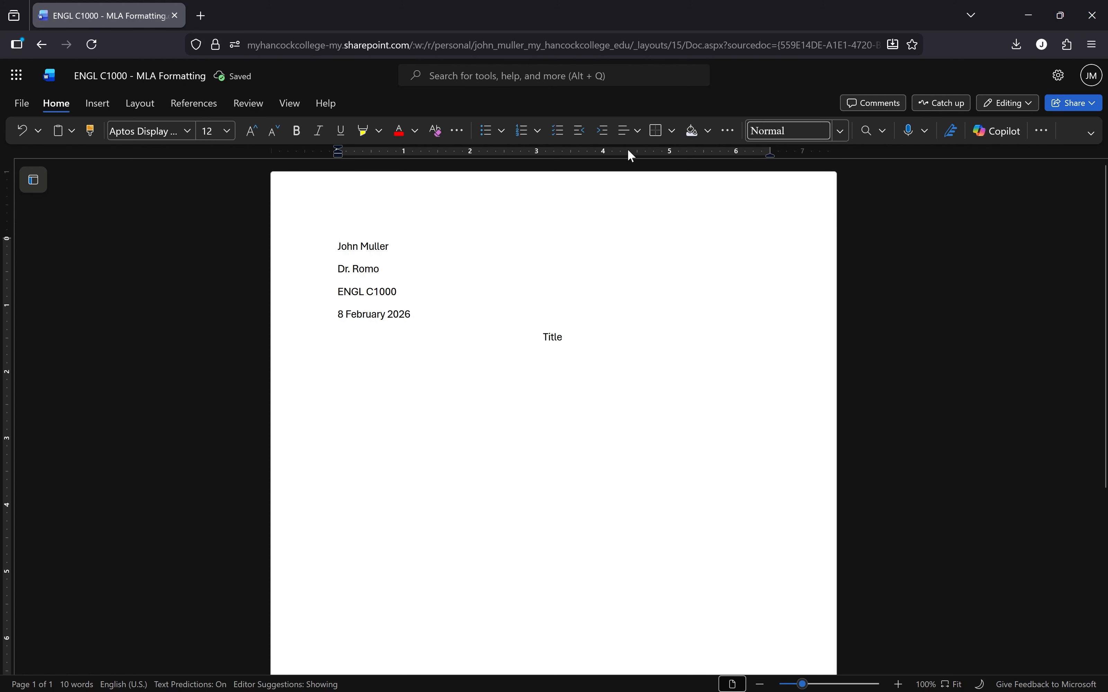
{"action": "left_click", "coordinate": [639, 133]}
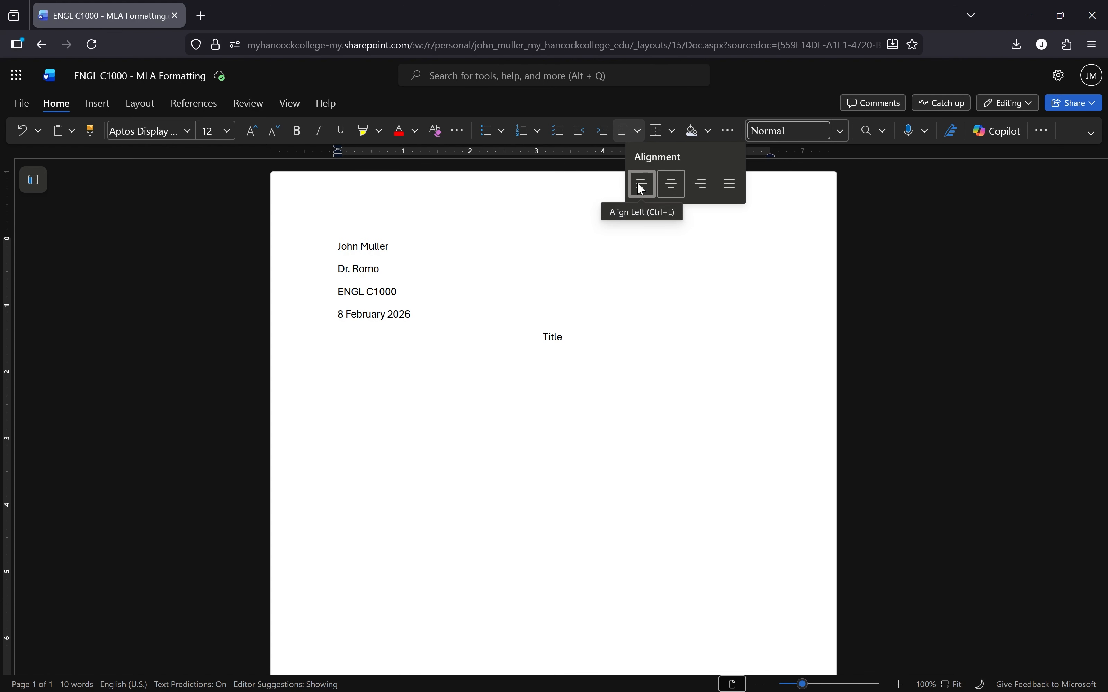
{"action": "left_click", "coordinate": [642, 188]}
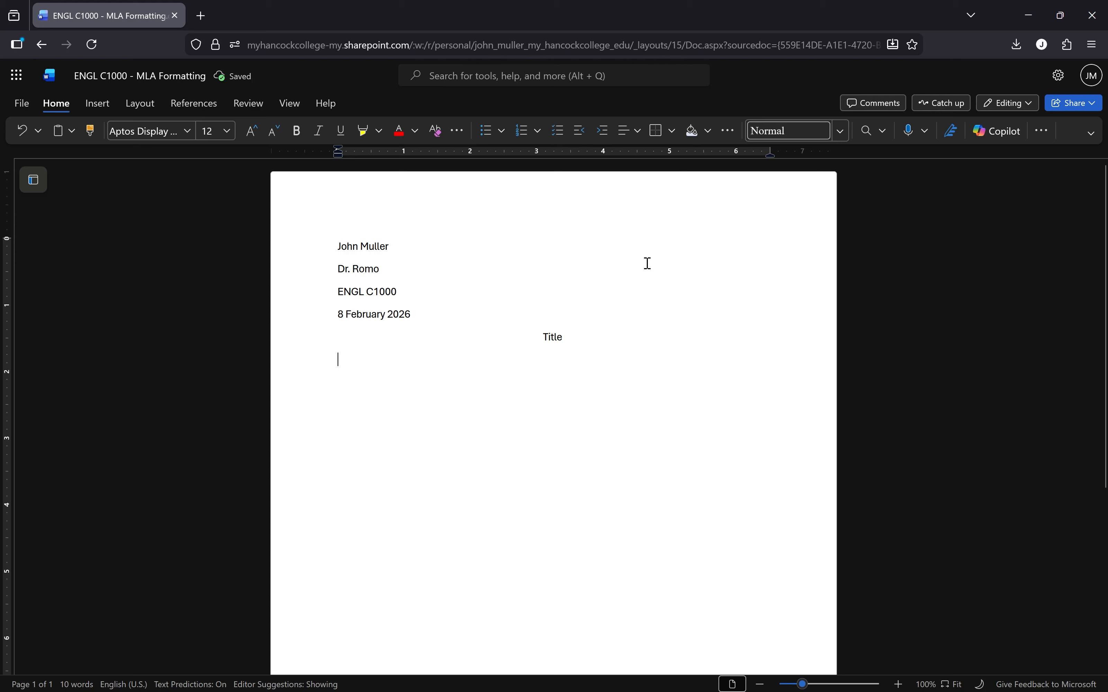
Step: Type an indented 'First sentence here.' line, then select all text from the heading down
{"action": "key", "text": "Tab"}
{"action": "type", "text": "F"}
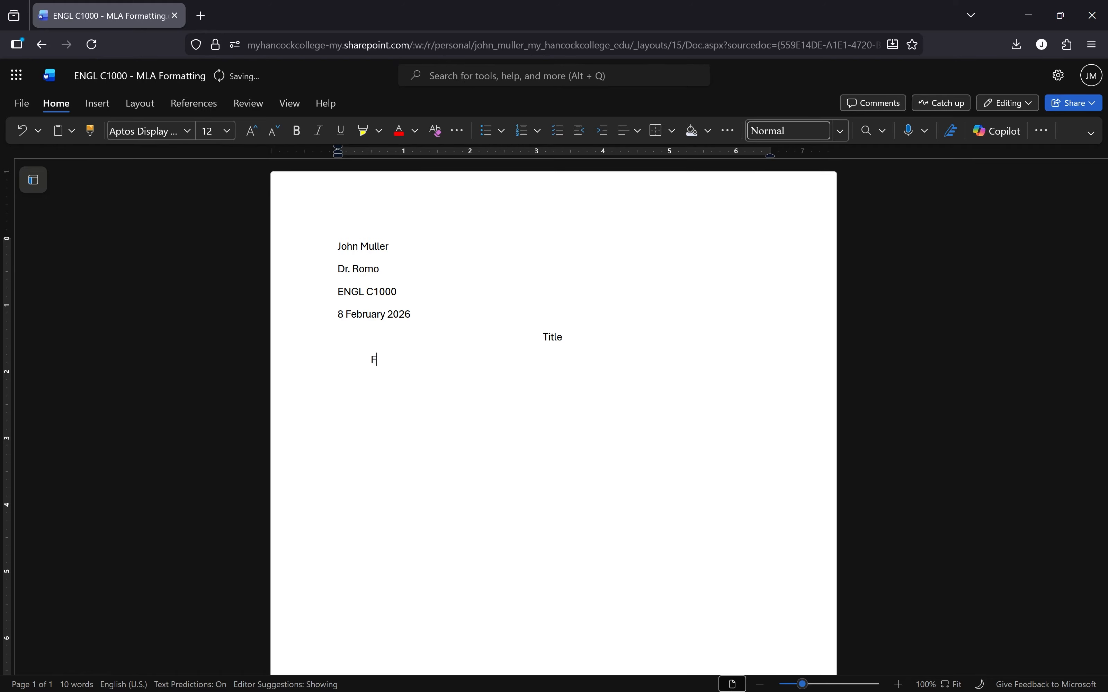
{"action": "type", "text": "irst sentence here."}
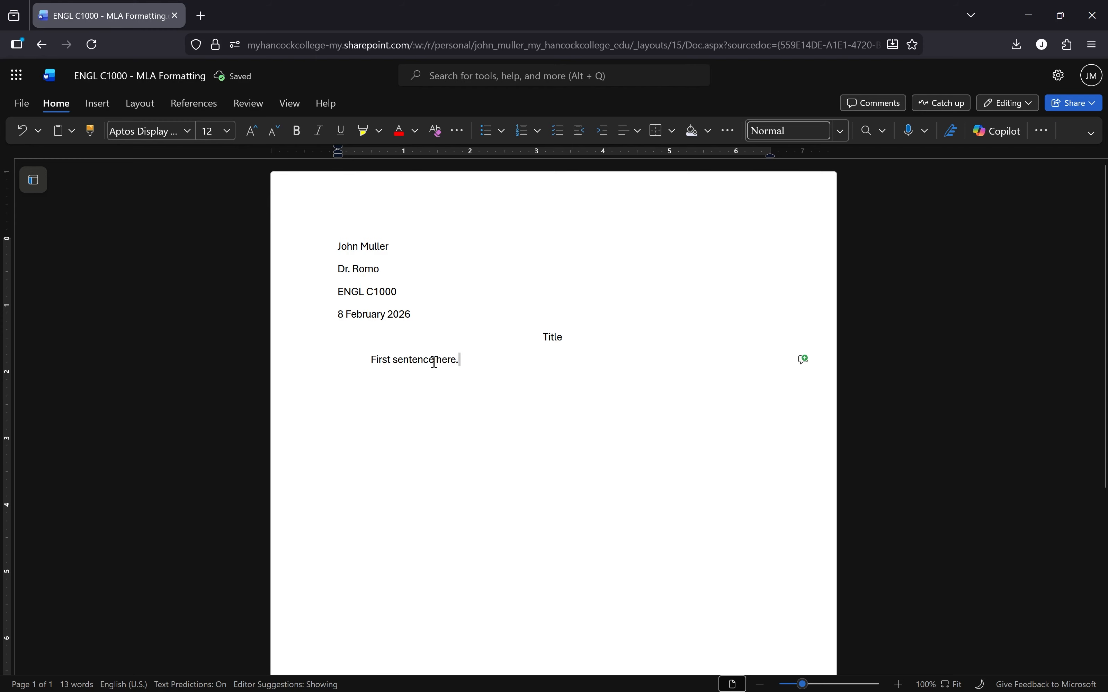
{"action": "left_click", "coordinate": [329, 288], "text": "shift"}
{"action": "left_click_drag", "start_coordinate": [328, 288], "coordinate": [304, 238]}
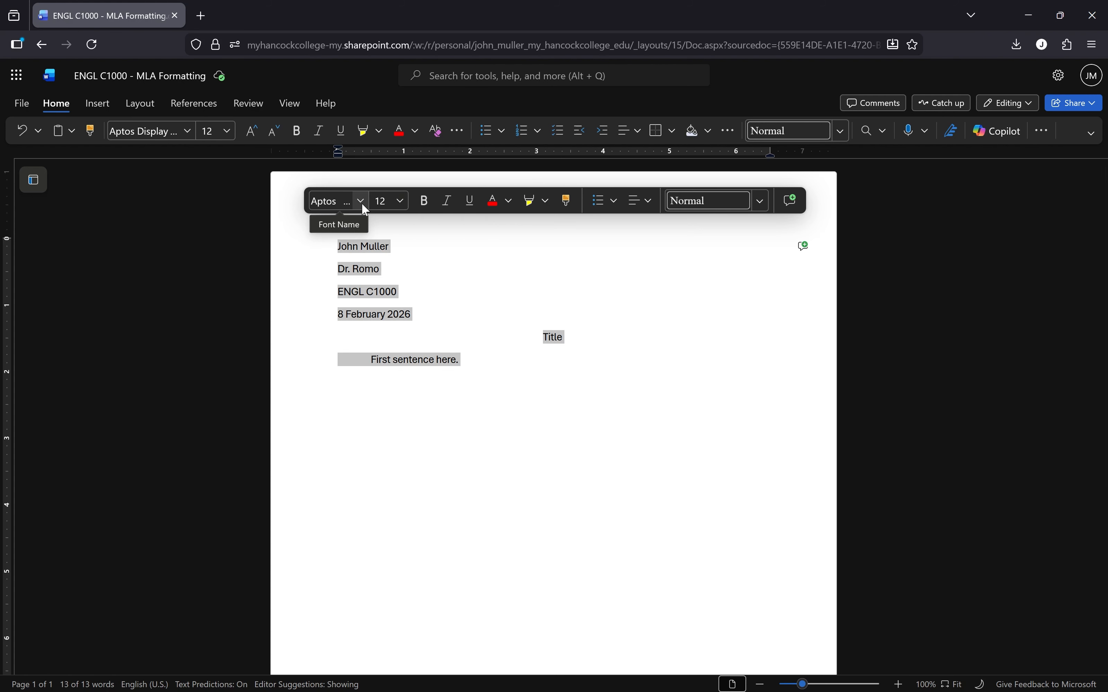
Step: Set the whole selection to Times New Roman at 12 pt
{"action": "left_click", "coordinate": [188, 129]}
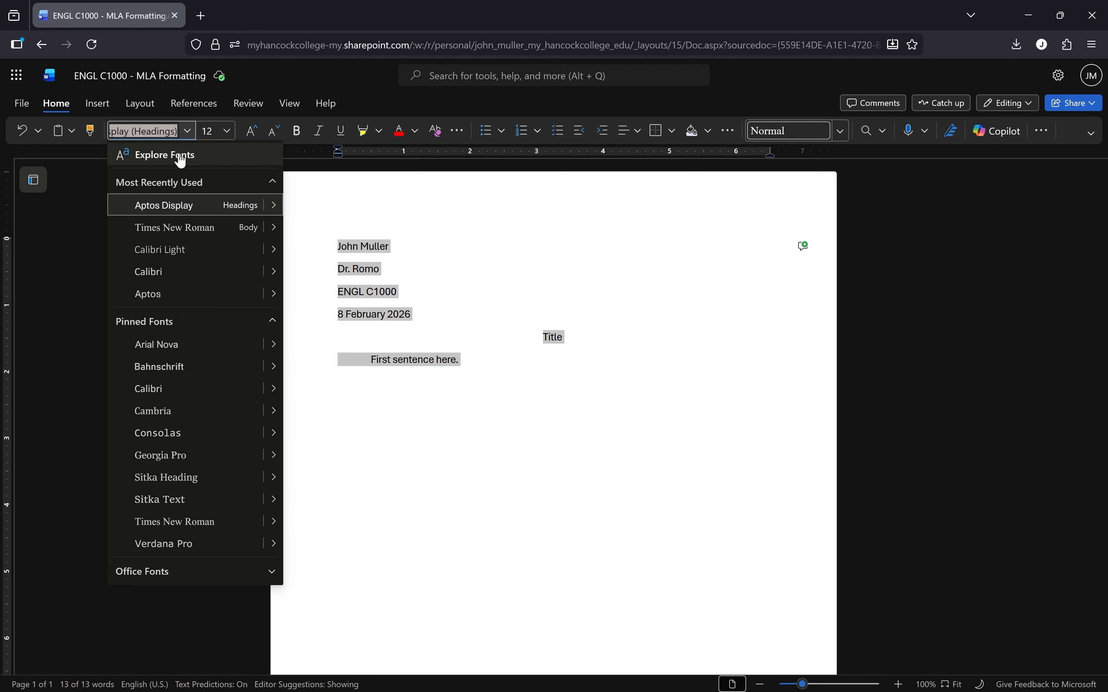
{"action": "left_click", "coordinate": [180, 229]}
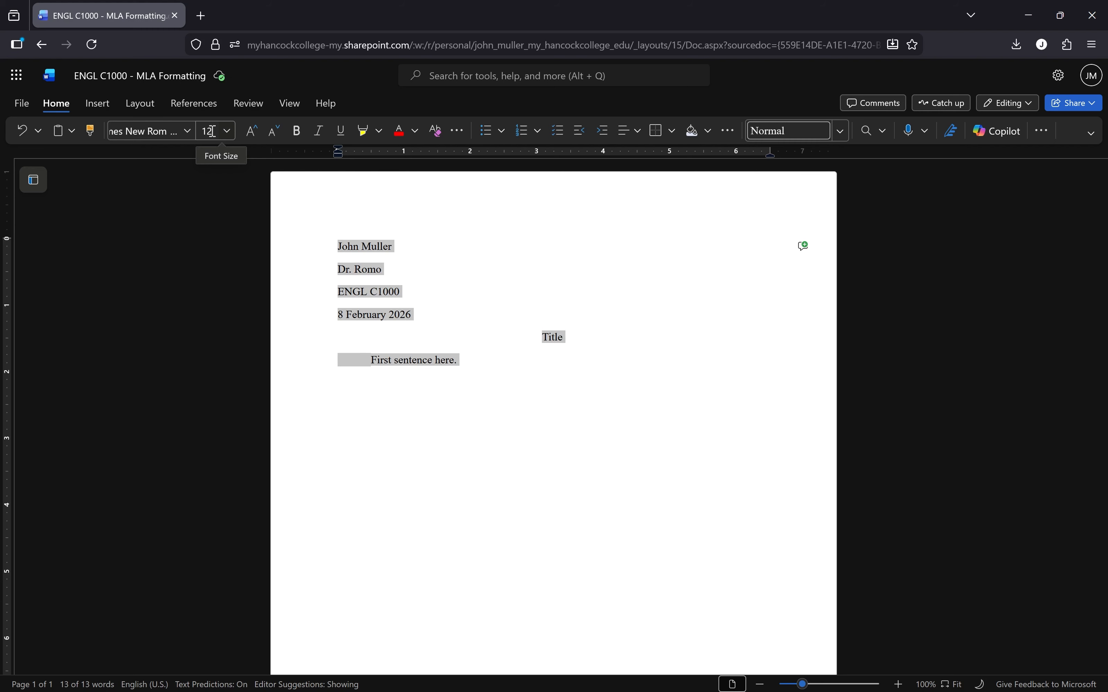
{"action": "left_click", "coordinate": [225, 131]}
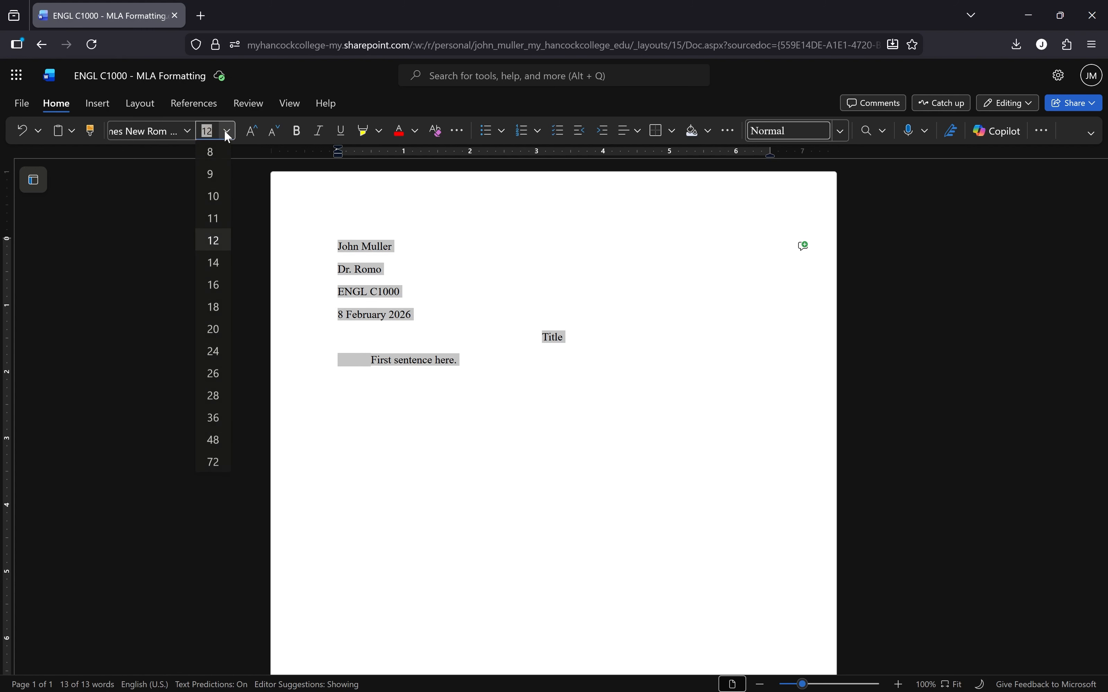
{"action": "left_click", "coordinate": [218, 248]}
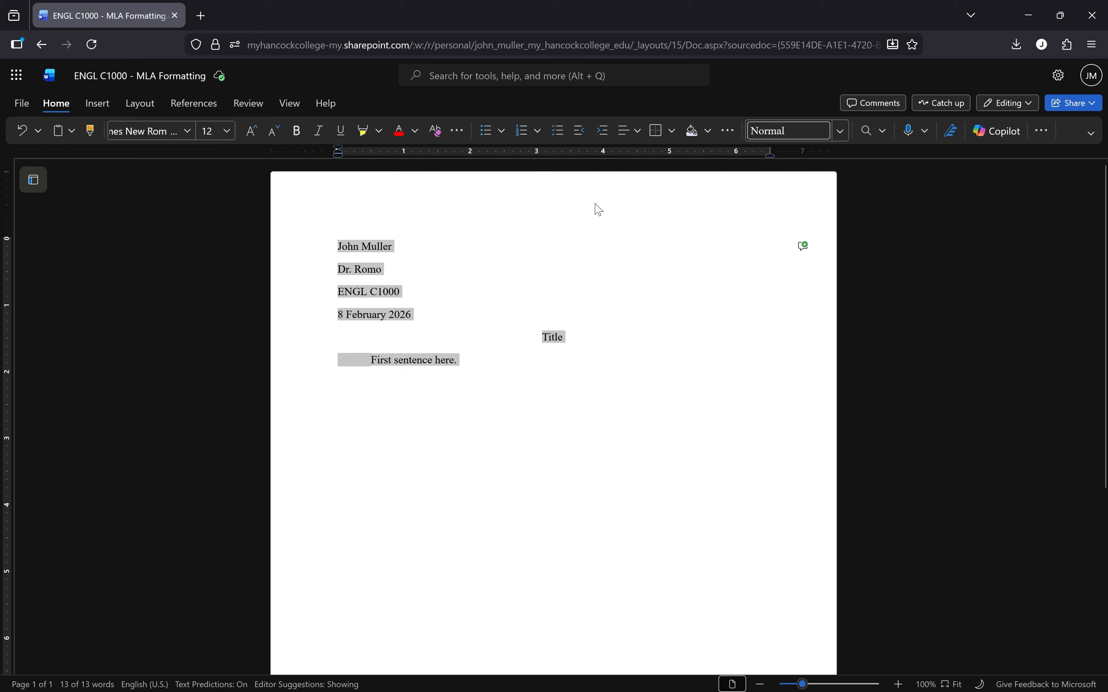
Step: Give all paragraphs double line spacing, 0 pt after, and no added space between paragraphs
{"action": "left_click", "coordinate": [730, 137]}
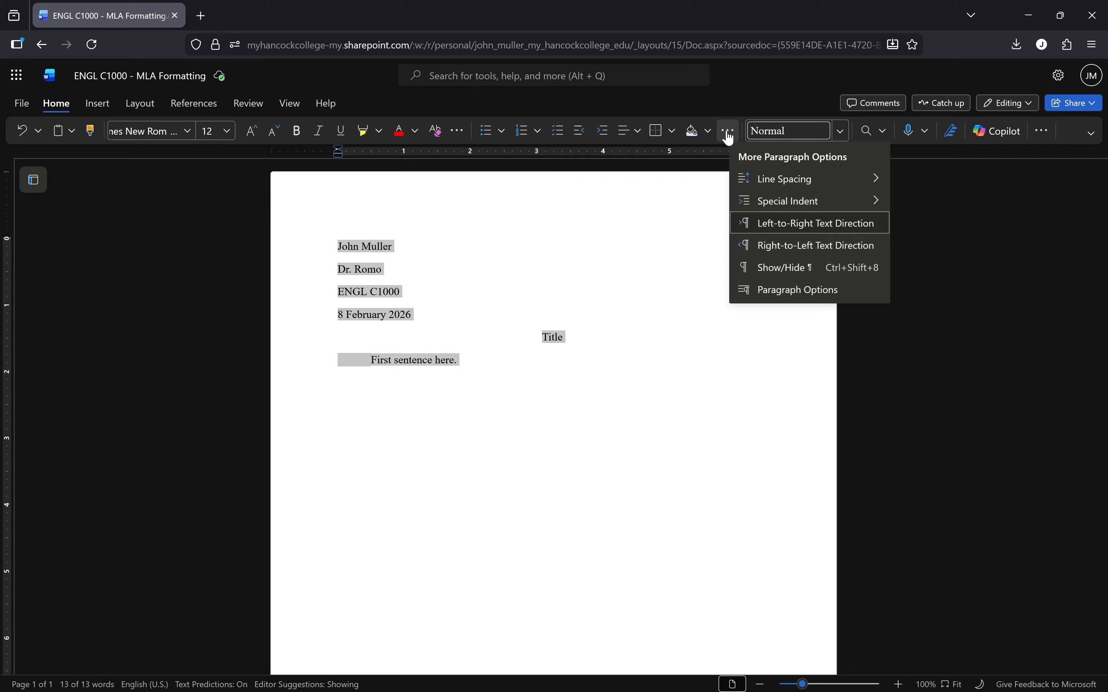
{"action": "mouse_move", "coordinate": [782, 182]}
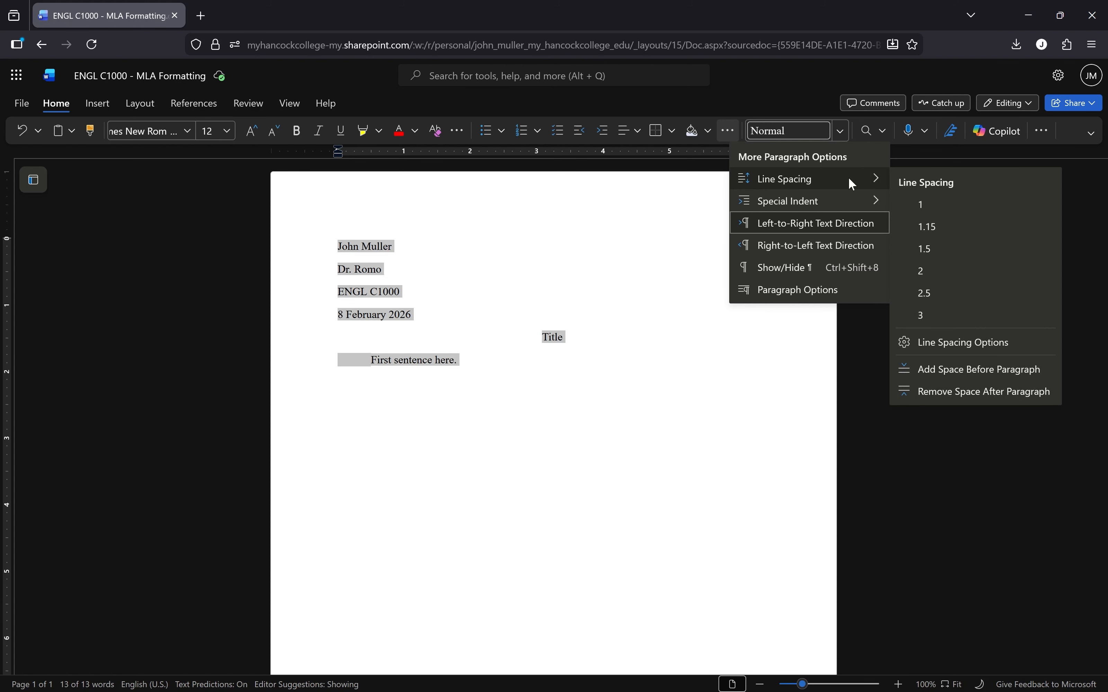
{"action": "left_click", "coordinate": [969, 343]}
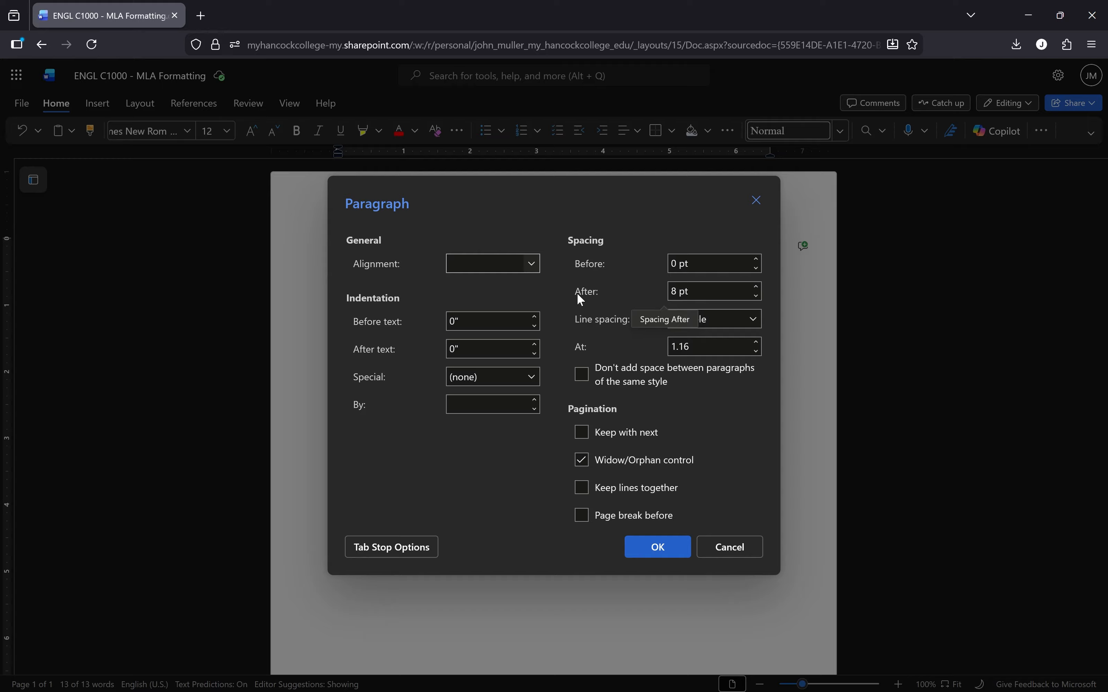
{"action": "left_click", "coordinate": [700, 290]}
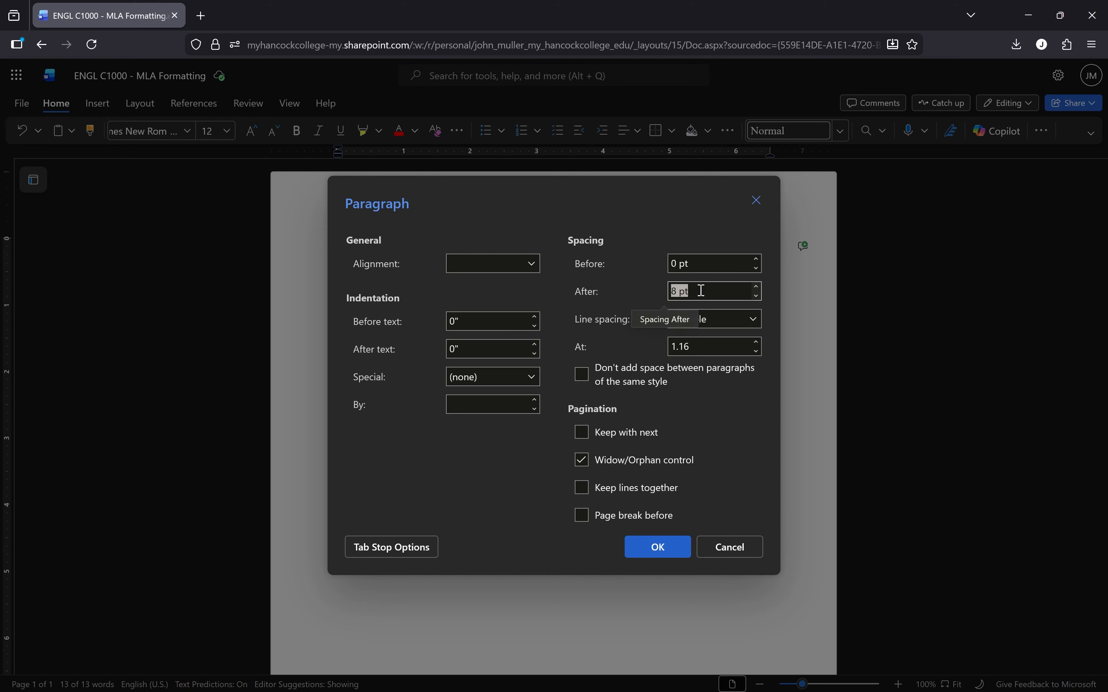
{"action": "type", "text": "0"}
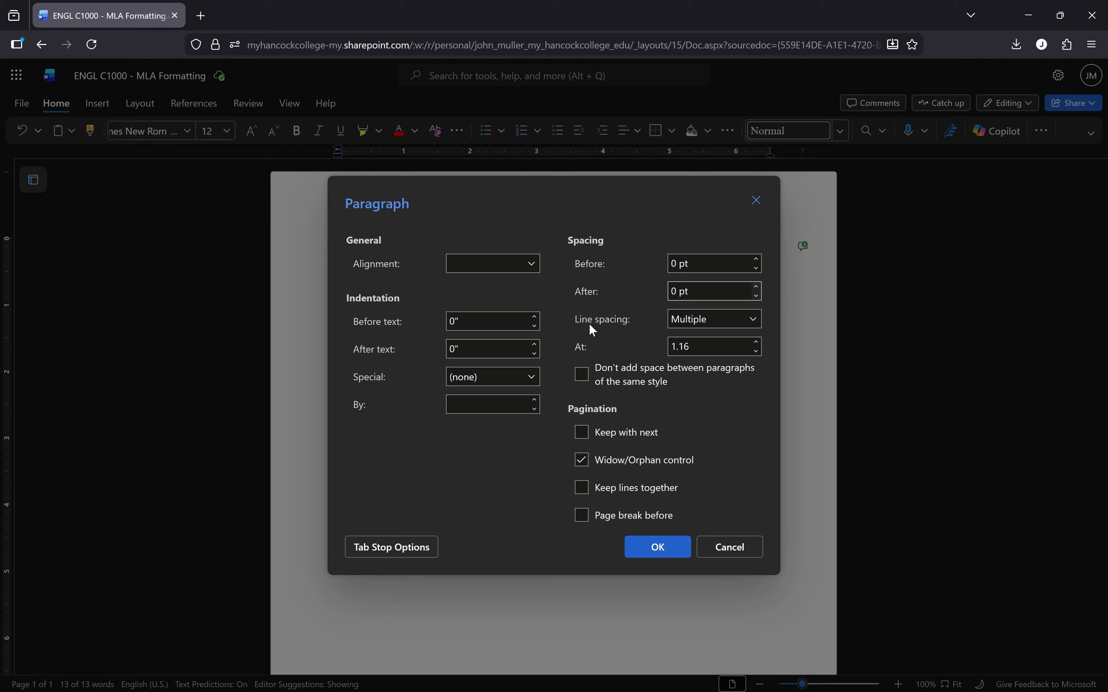
{"action": "left_click", "coordinate": [755, 321]}
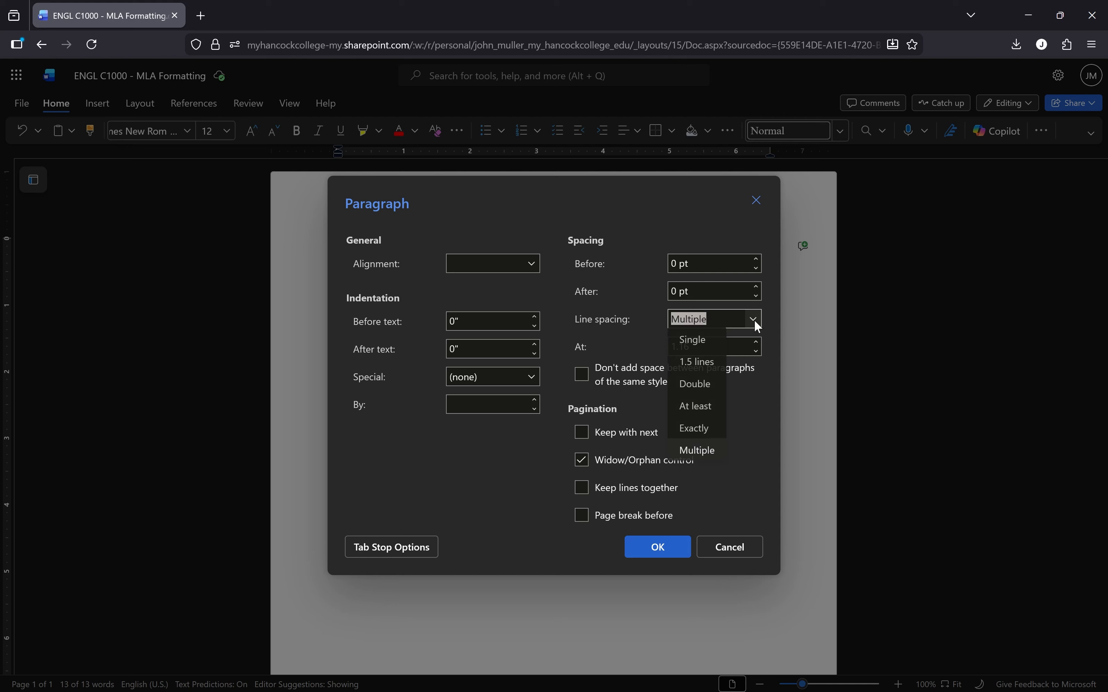
{"action": "left_click", "coordinate": [699, 386]}
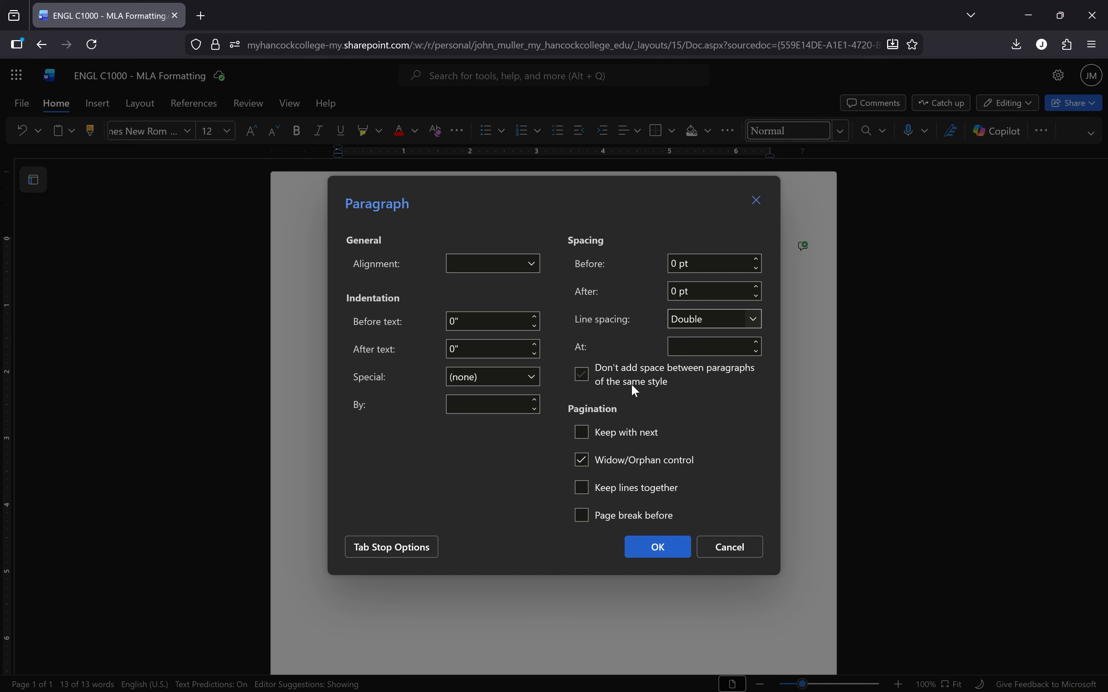
{"action": "left_click", "coordinate": [582, 376]}
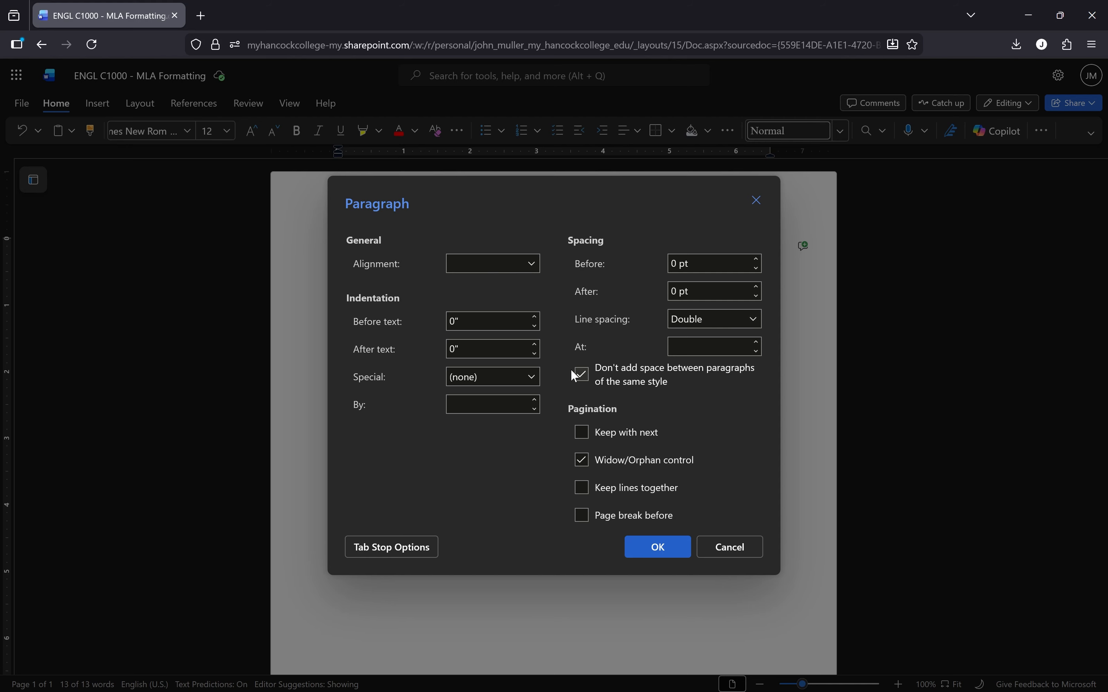
{"action": "left_click", "coordinate": [674, 552]}
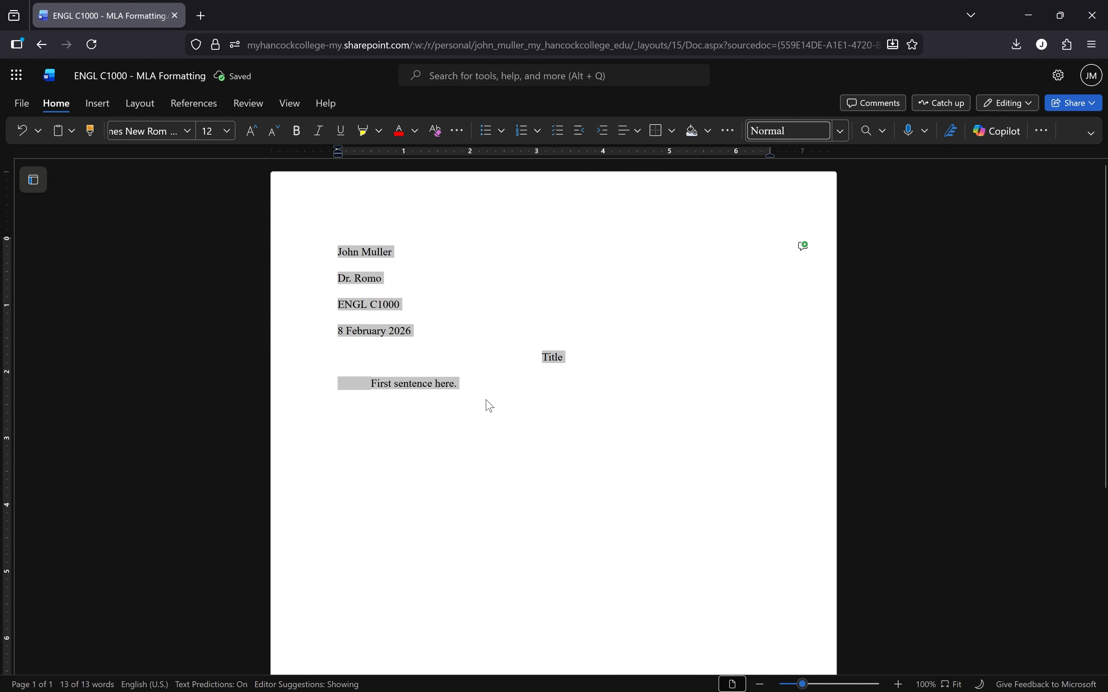
Step: Insert a page number at the top right of the header and open the header for editing
{"action": "left_click", "coordinate": [647, 336]}
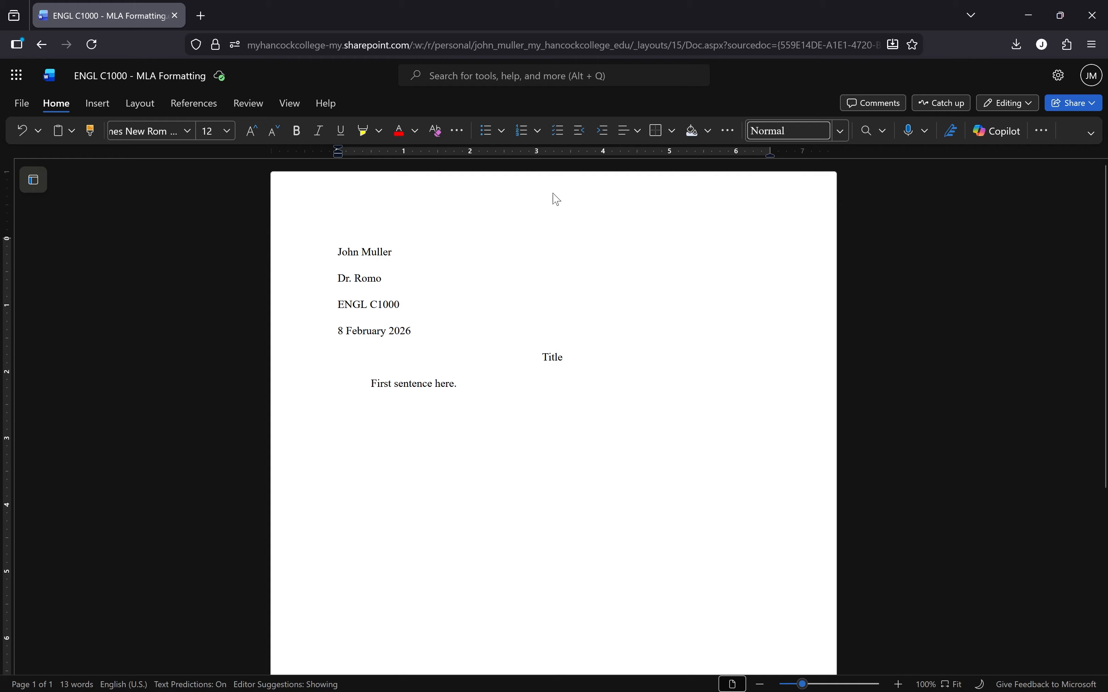
{"action": "left_click", "coordinate": [97, 104]}
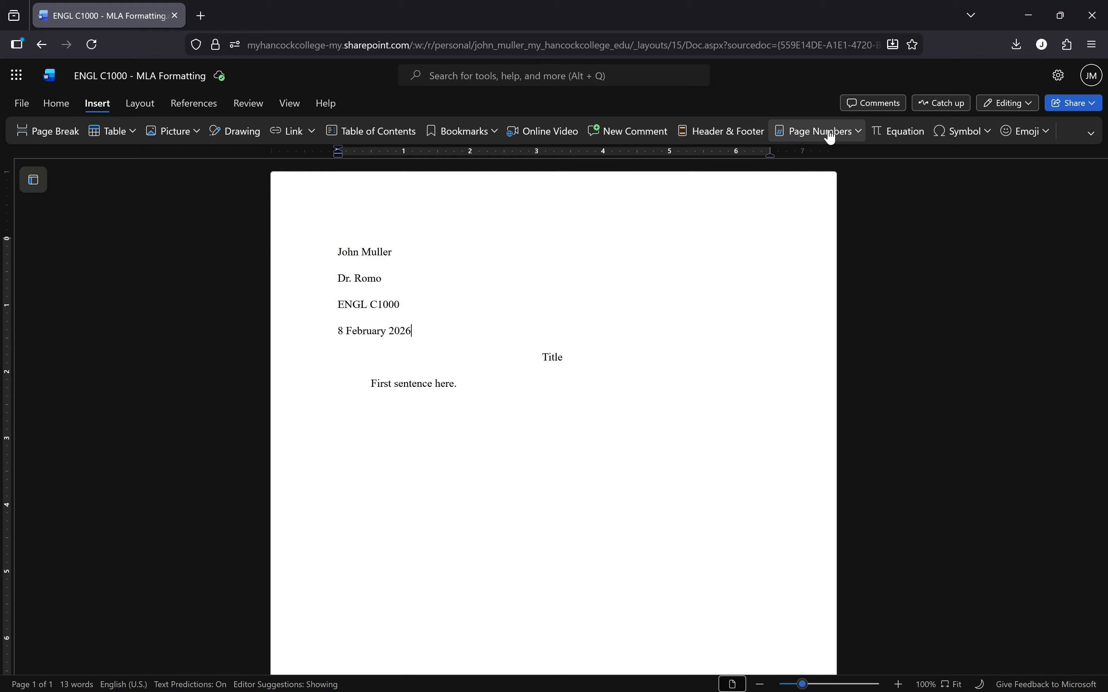
{"action": "left_click", "coordinate": [862, 136]}
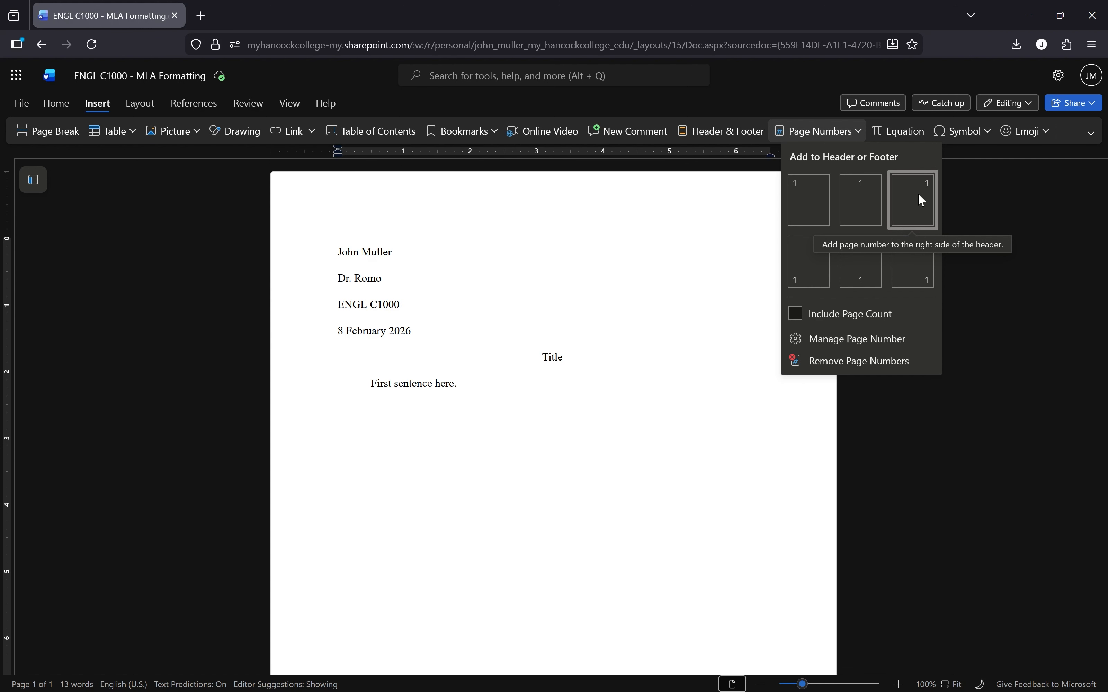
{"action": "left_click", "coordinate": [921, 209]}
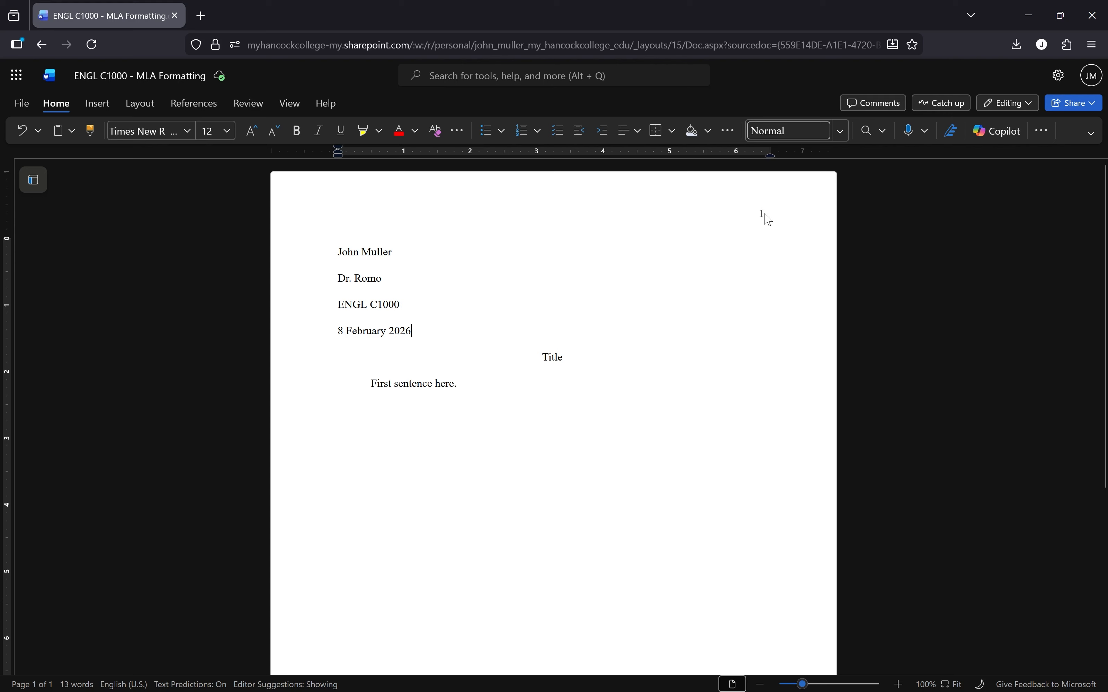
{"action": "double_click", "coordinate": [750, 213]}
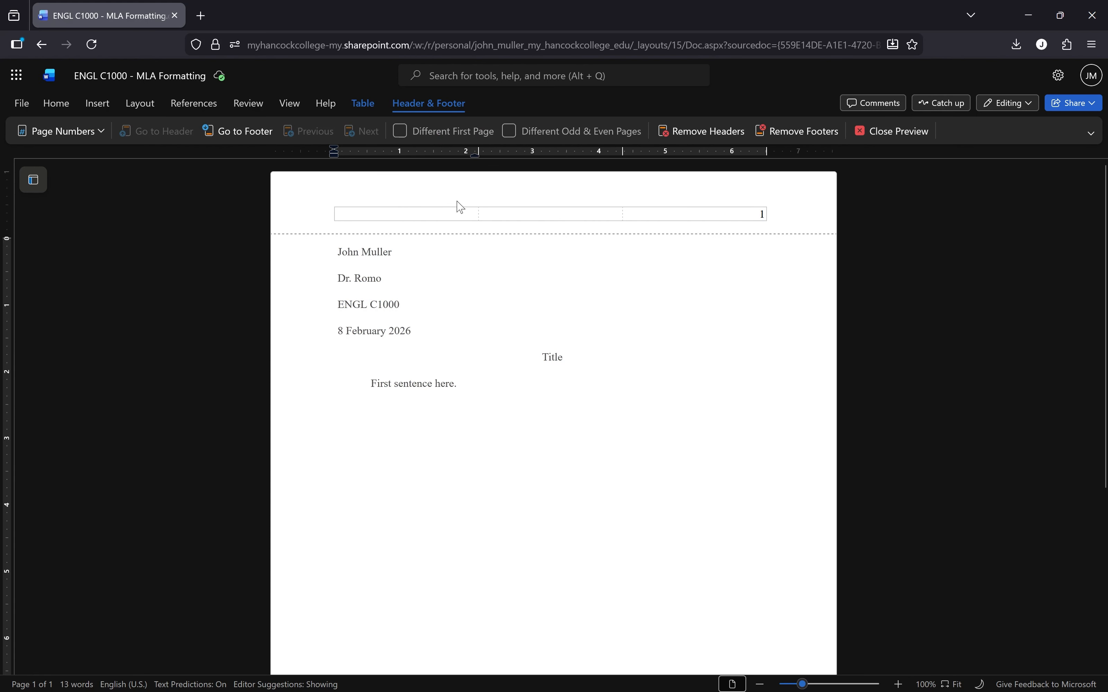
Step: Add the author's surname before the page number, make it Times New Roman 12 pt, and exit the header
{"action": "left_click", "coordinate": [749, 214]}
{"action": "type", "text": "M"}
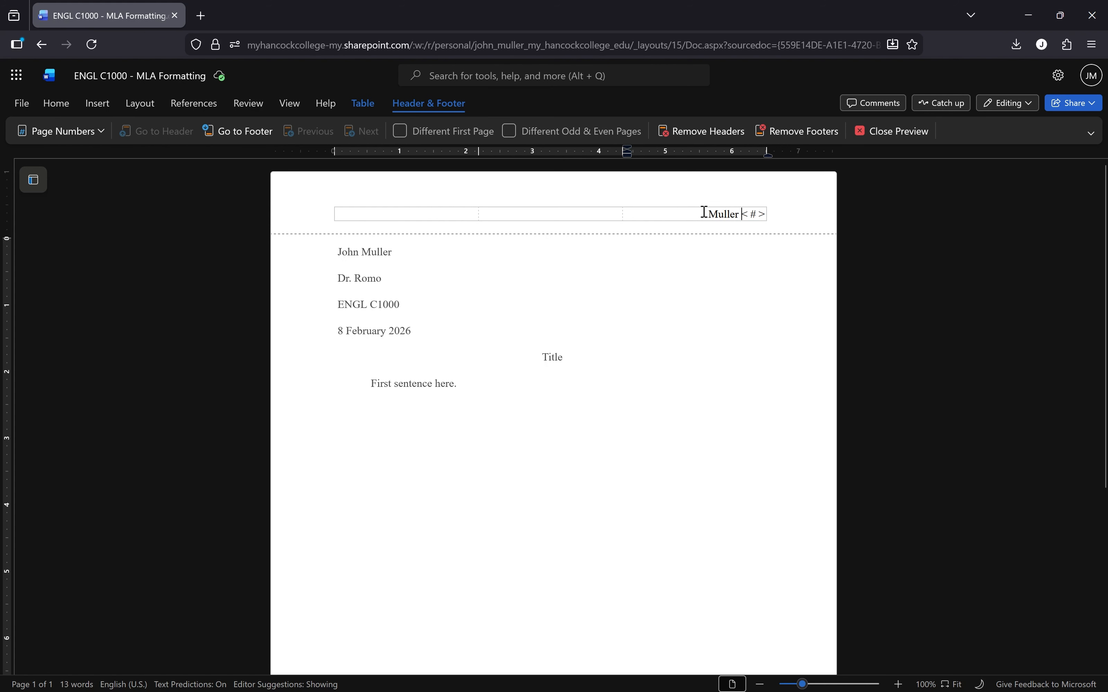
{"action": "left_click_drag", "start_coordinate": [707, 213], "coordinate": [774, 213]}
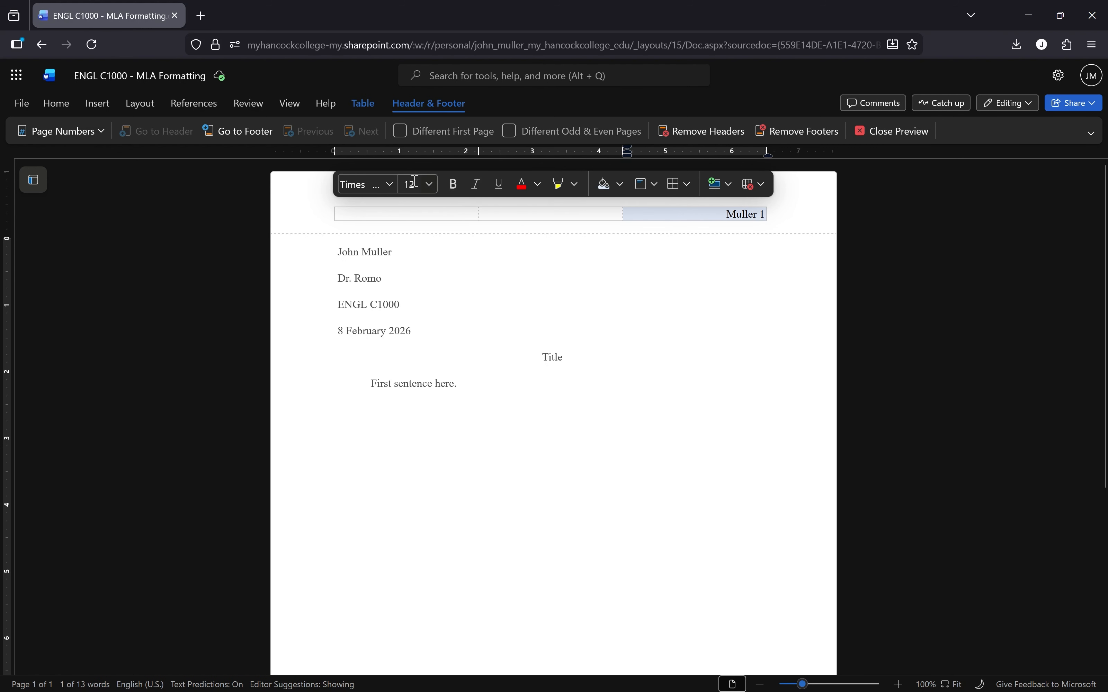
{"action": "left_click", "coordinate": [390, 184]}
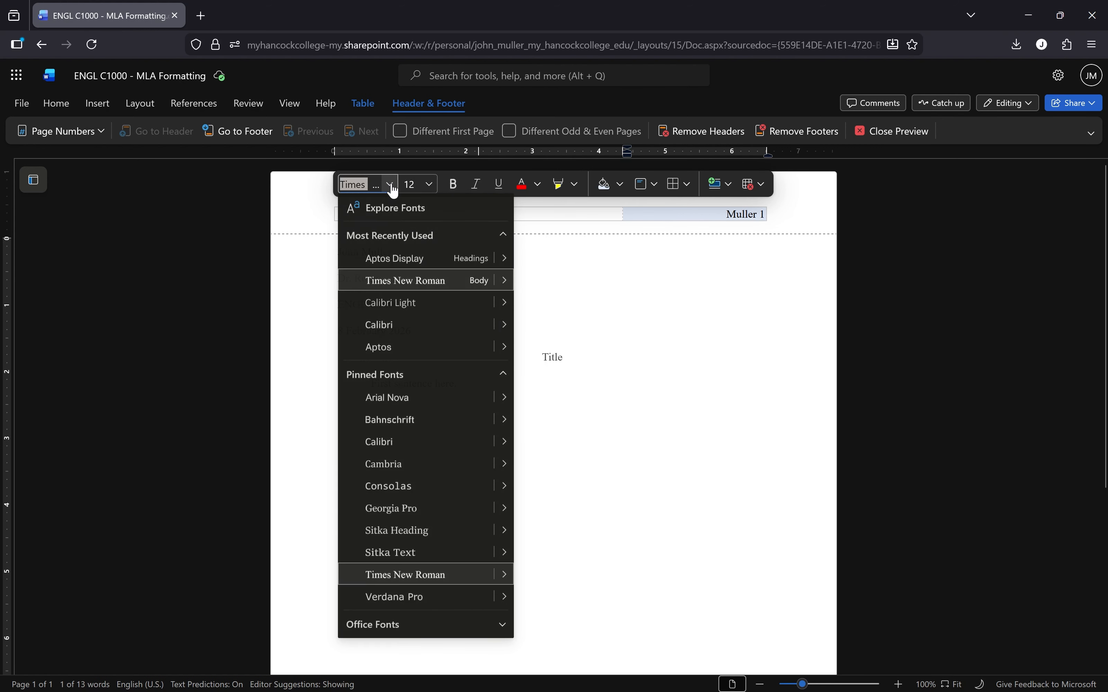
{"action": "left_click", "coordinate": [414, 283]}
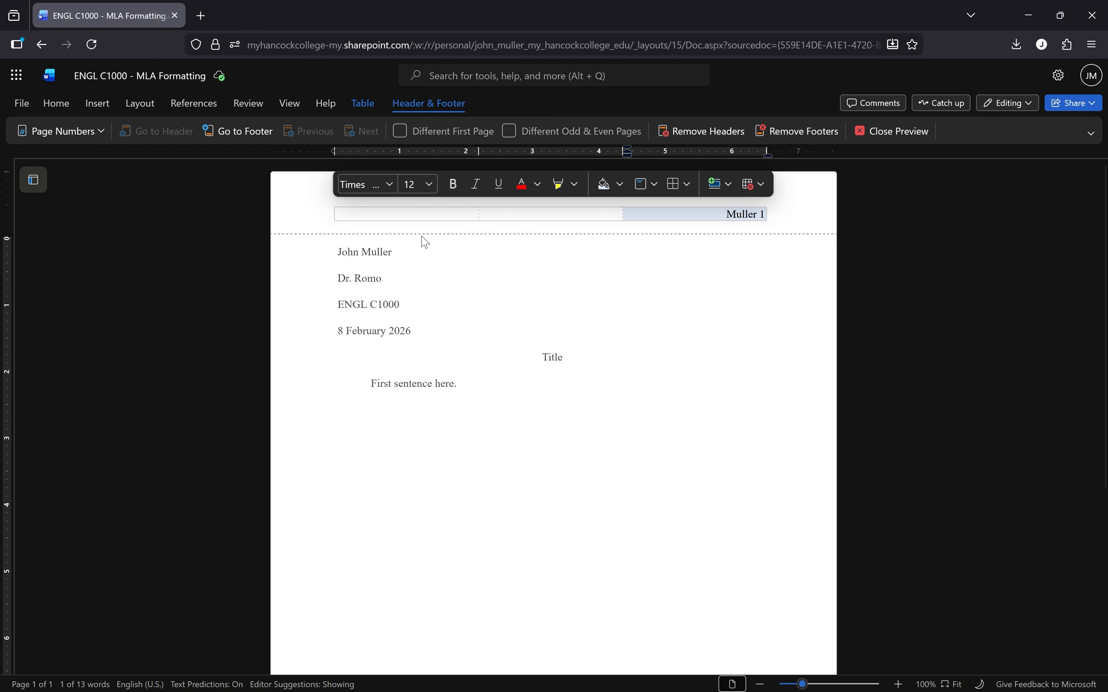
{"action": "left_click", "coordinate": [430, 186]}
{"action": "left_click", "coordinate": [419, 296]}
{"action": "left_click", "coordinate": [704, 358]}
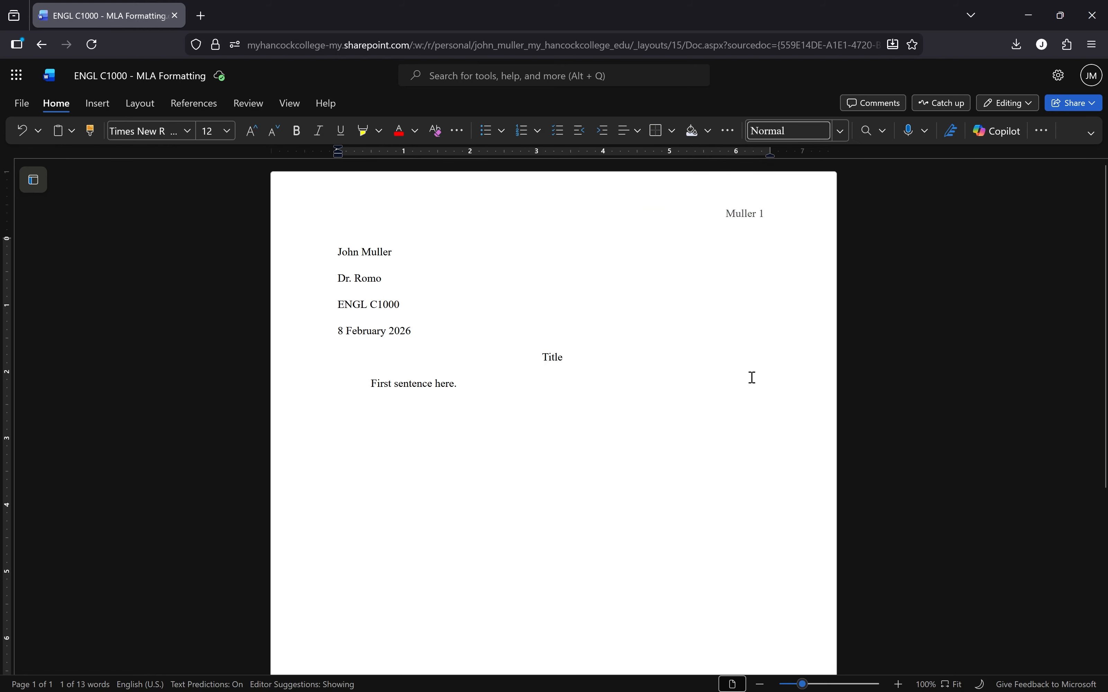